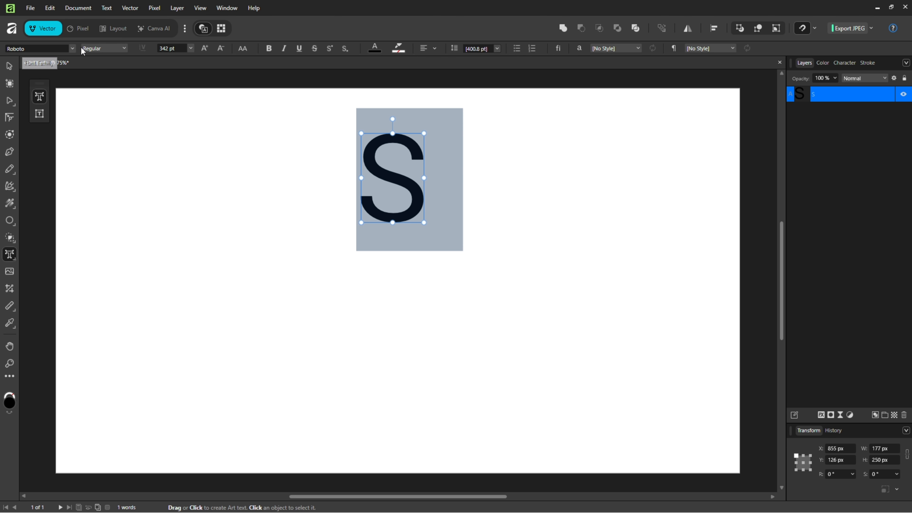
Set the letter S to the Black weight and enlarge it to about 248 × 323 px, centred horizontally in the page's upper half.
left_click(97, 49)
left_click(98, 169)
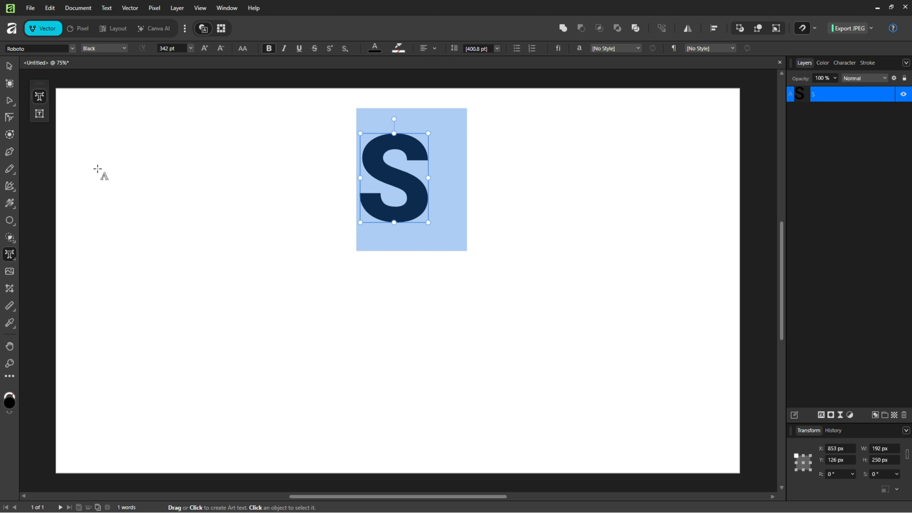
left_click(9, 65)
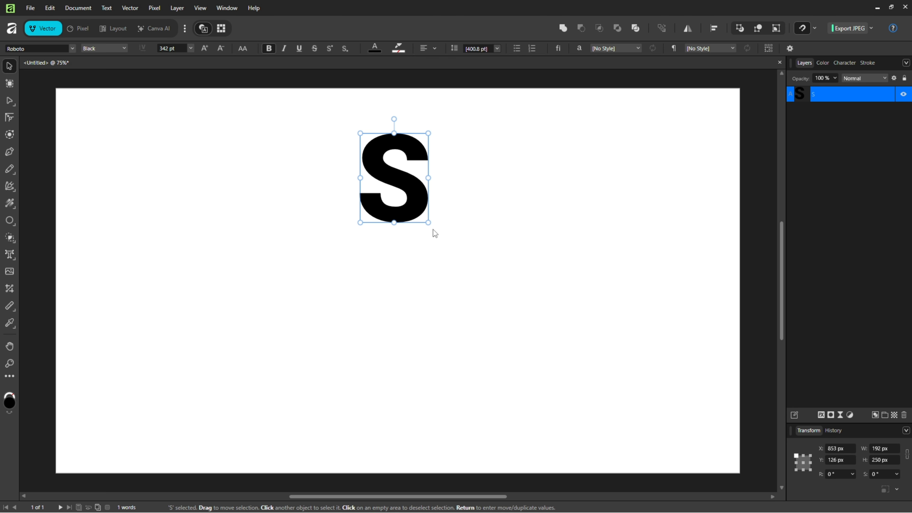
left_click_drag(428, 222, 449, 248)
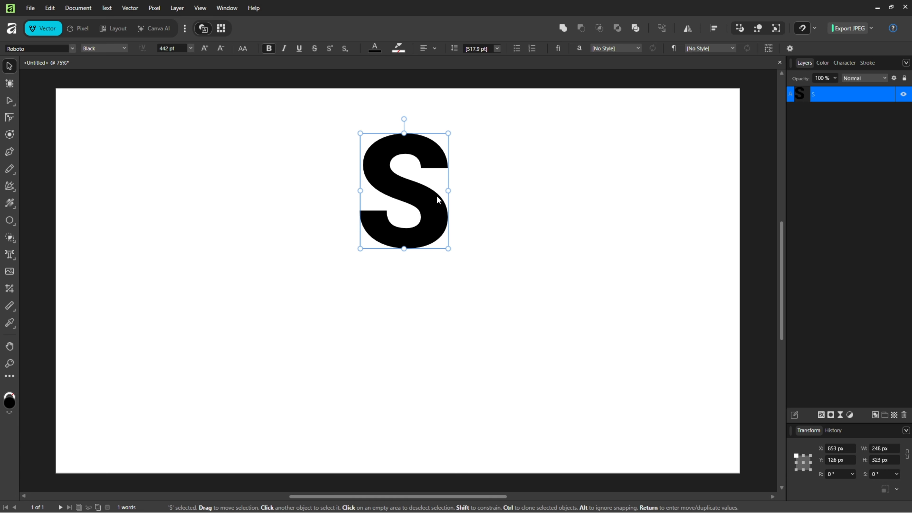
mouse_move(436, 195)
left_mouse_down()
mouse_move(416, 199)
mouse_move(423, 203)
left_mouse_up()
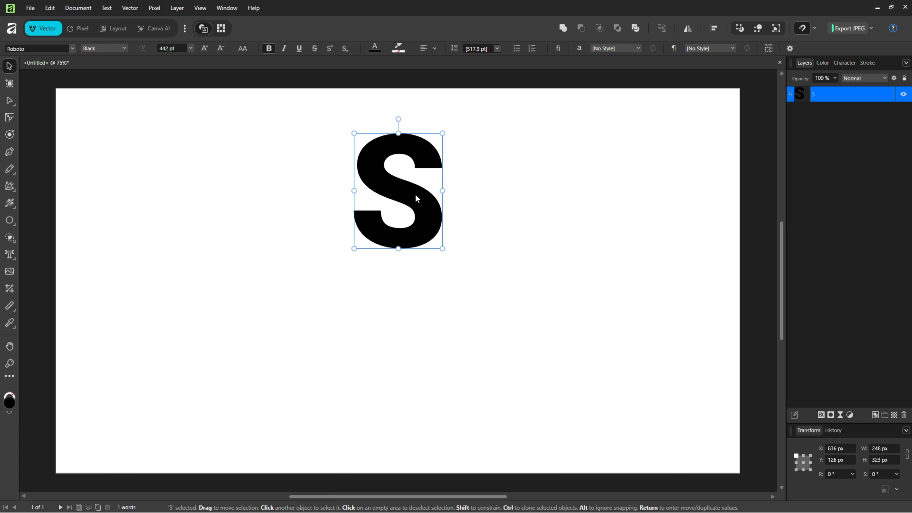
Convert the letter S to curves and deselect it.
right_click(415, 194)
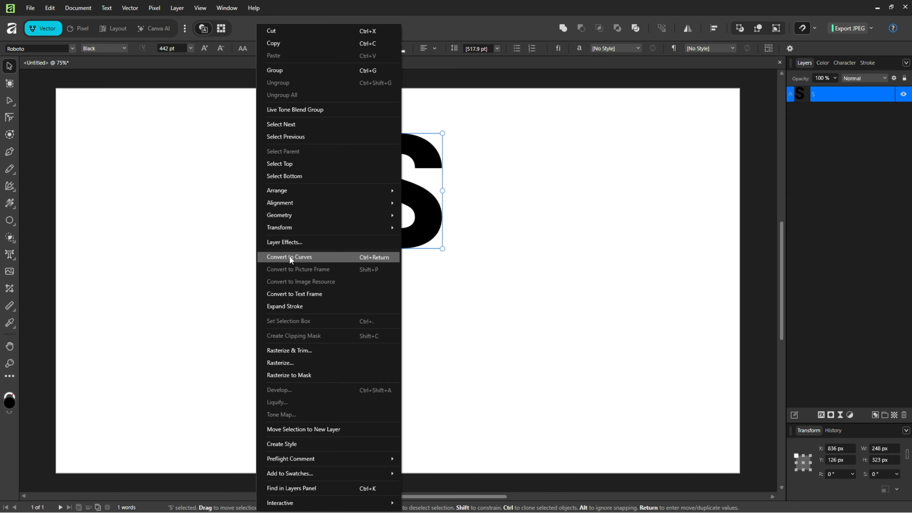
left_click(288, 256)
left_click(483, 221)
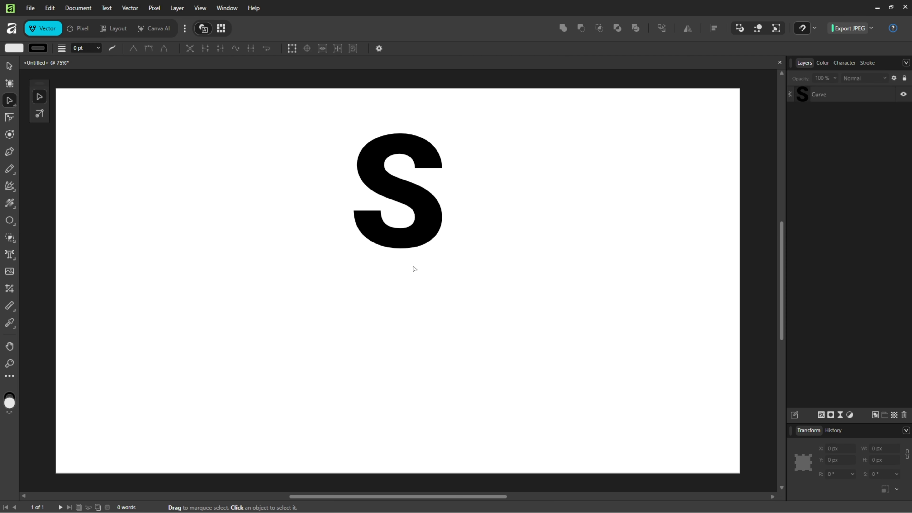
Draw a straight vertical line about 403 px long with the Pen tool along the S's left edge, extending above and below the letter.
left_click(10, 152)
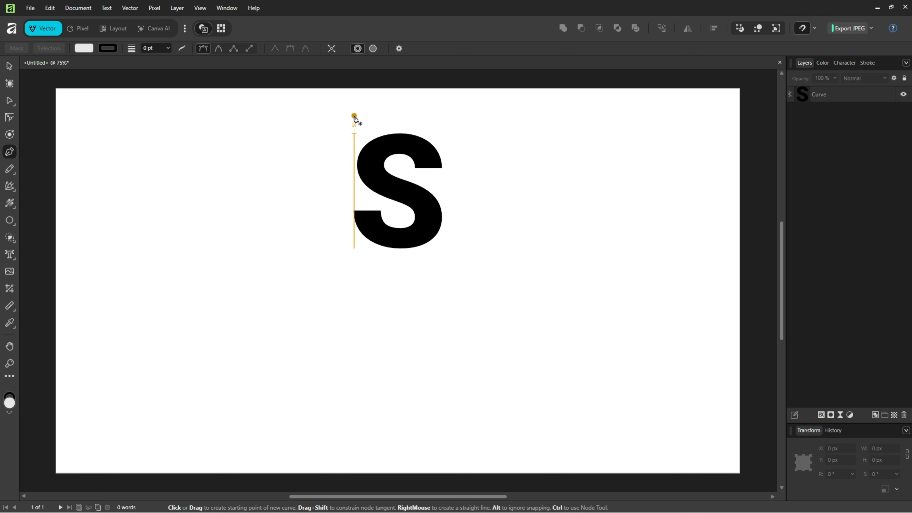
left_click_drag(354, 115, 354, 168)
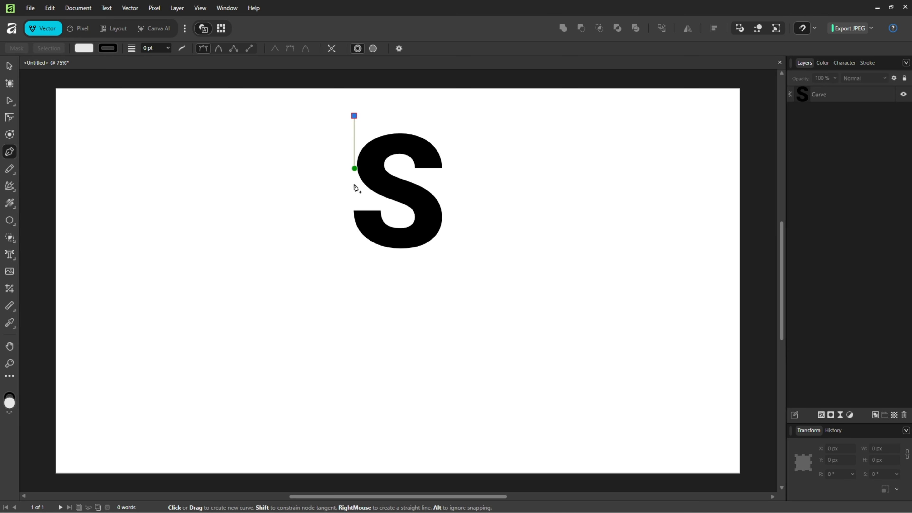
left_click(354, 259)
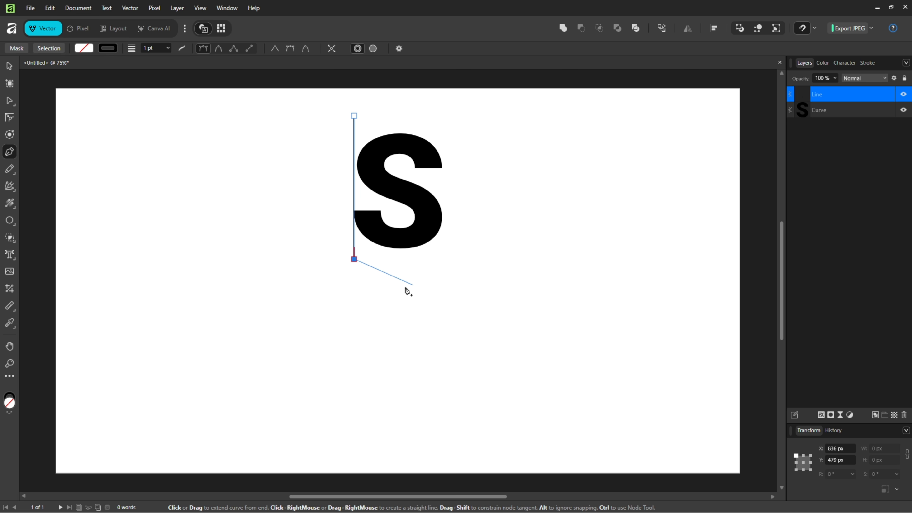
key("Escape")
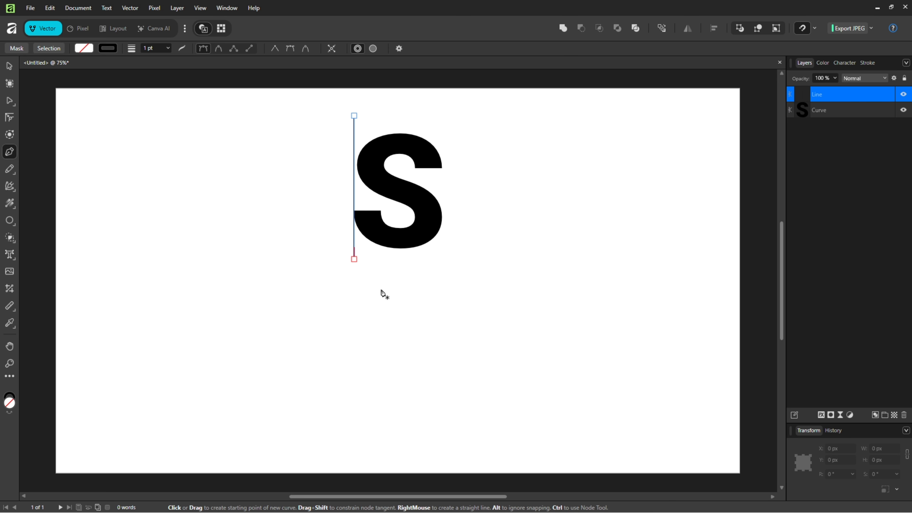
Duplicate the vertical line about 20 px to the right and repeat the offset copy until there are eleven lines across the S.
left_click(9, 66)
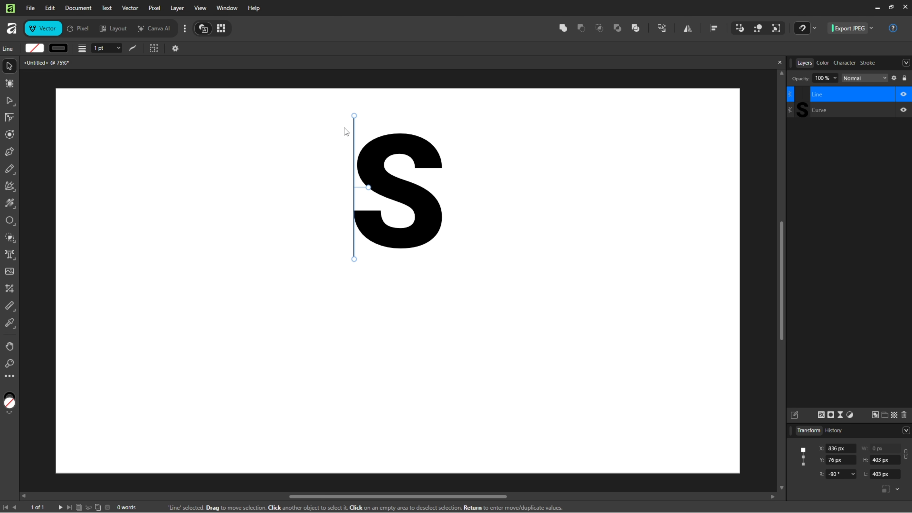
key("ctrl+j")
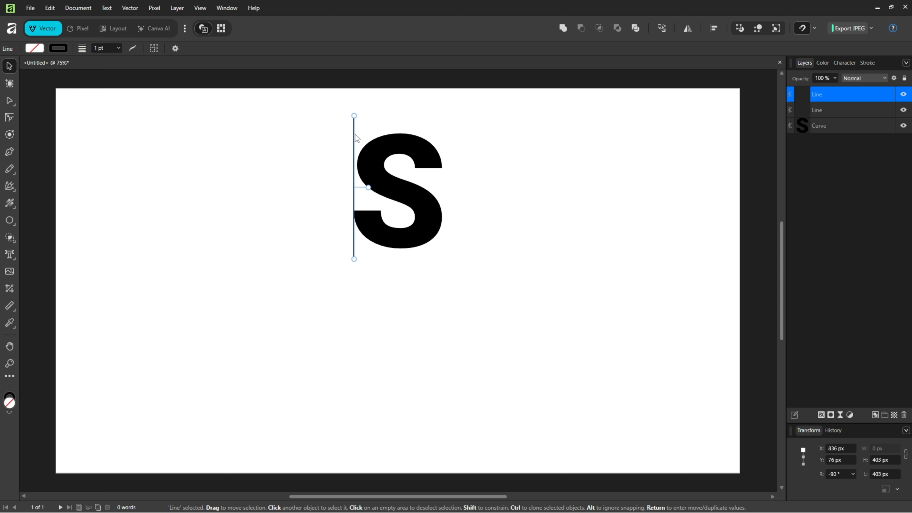
left_click_drag(355, 132, 362, 132)
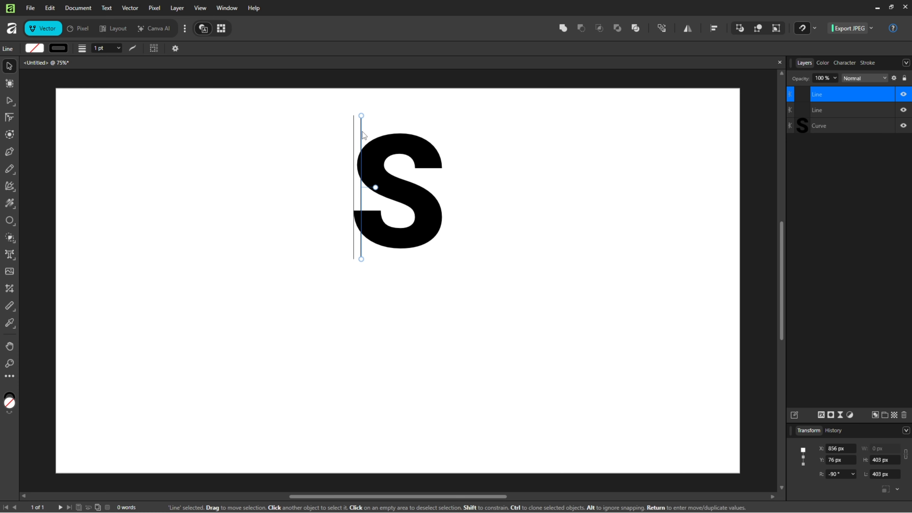
key("ctrl+j")
key("ctrl+j")
key("ctrl+j")
key("ctrl+j")
key("ctrl+j")
key("ctrl+j")
key("ctrl+j")
key("ctrl+j")
key("ctrl+j")
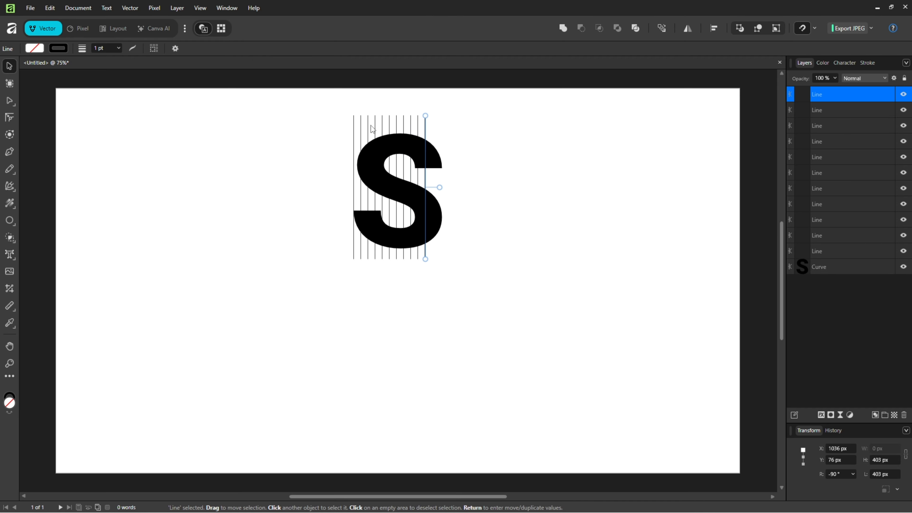
left_click(461, 125)
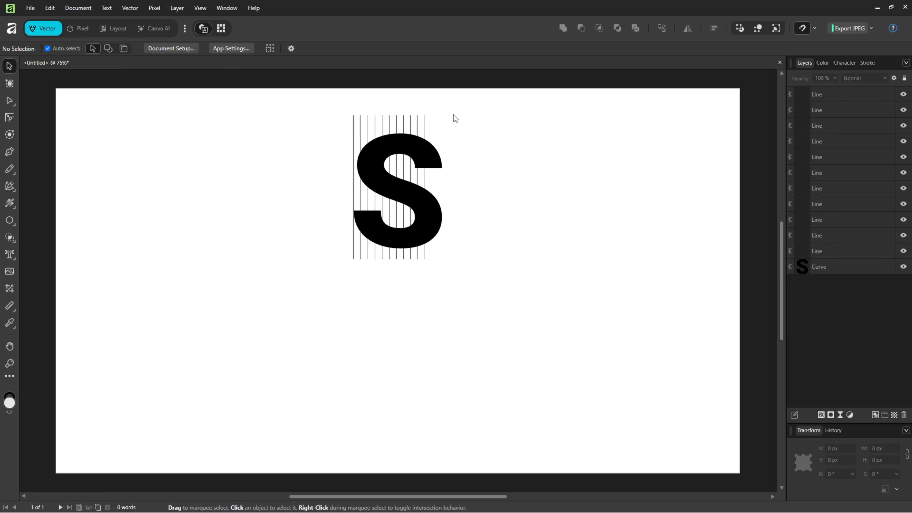
Move the rightmost vertical line flush with the right edge of the S.
left_click_drag(425, 124, 442, 126)
key("ctrl+1")
key("ctrl+plus")
key("ctrl+plus")
key("ctrl+plus")
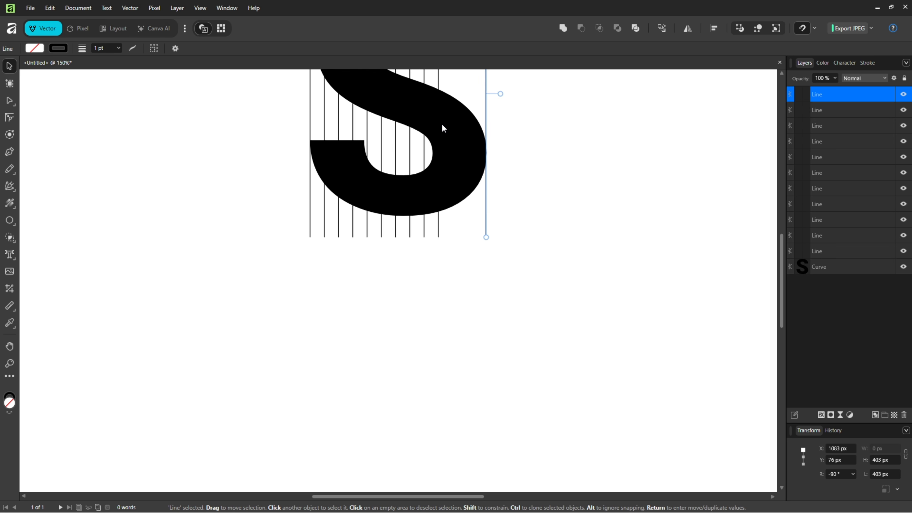
left_click_drag(509, 121, 456, 408)
left_click_drag(524, 75, 506, 206)
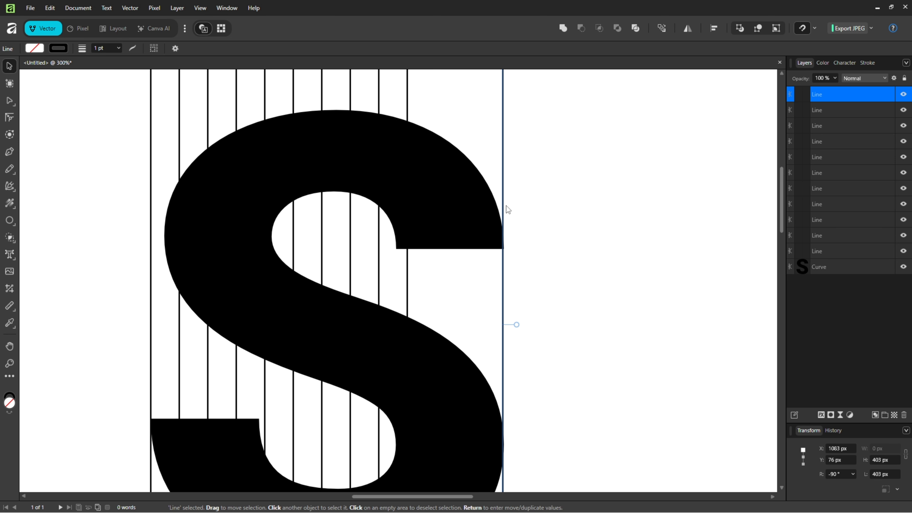
mouse_move(502, 162)
left_mouse_down()
mouse_move(513, 161)
mouse_move(505, 157)
left_mouse_up()
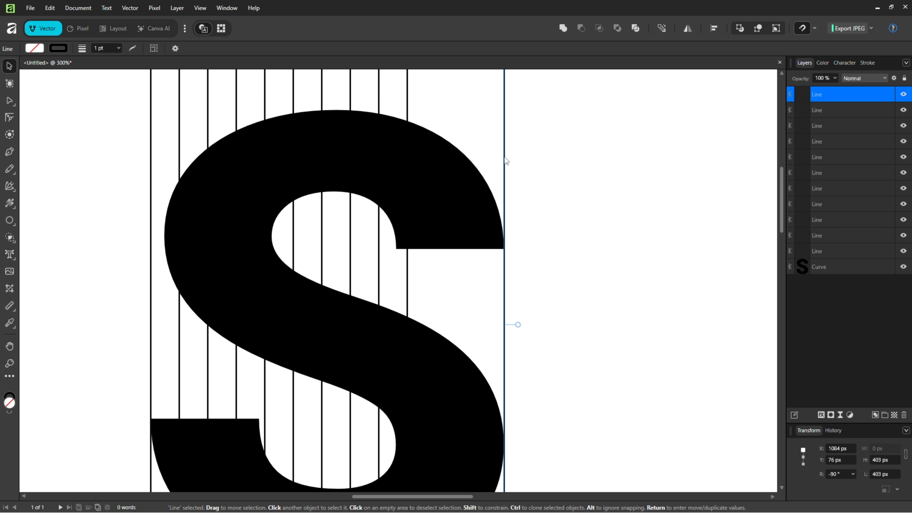
key("ctrl+0")
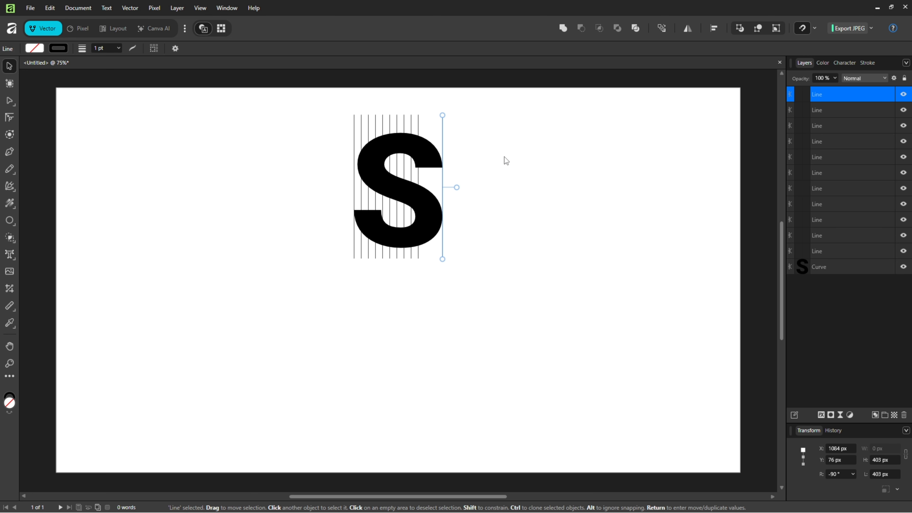
left_click(448, 139)
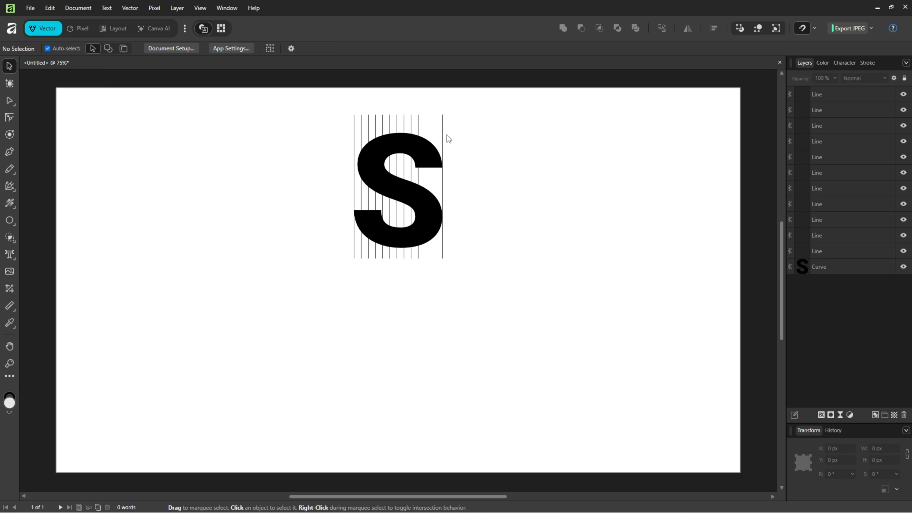
Distribute all eleven vertical lines evenly in the horizontal direction across the width of the S.
left_click_drag(468, 105, 338, 123)
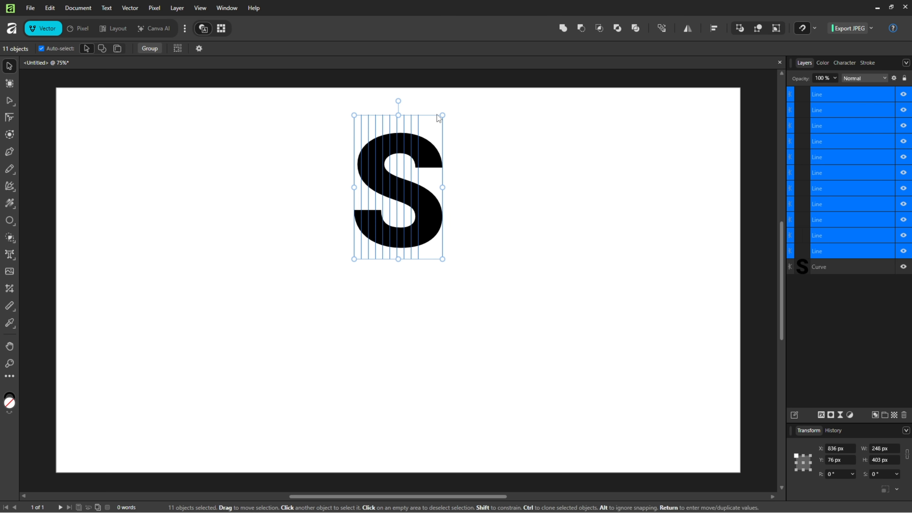
left_click(715, 29)
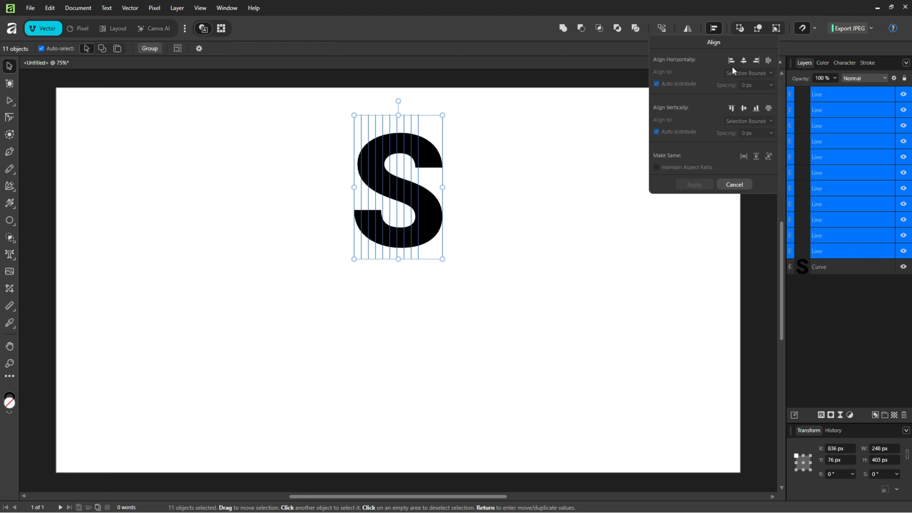
left_click(768, 60)
left_click(694, 184)
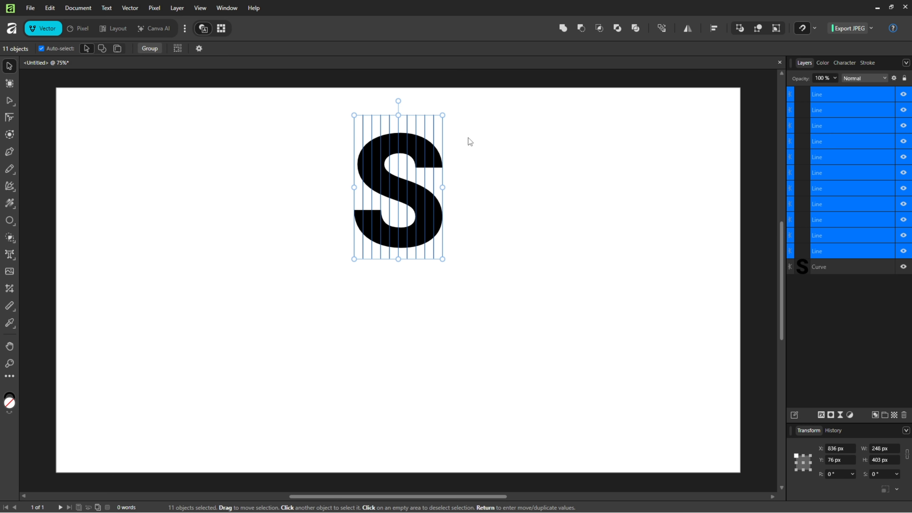
left_click(460, 164)
Duplicate the S curve straight down into the lower half of the page.
left_click(441, 166)
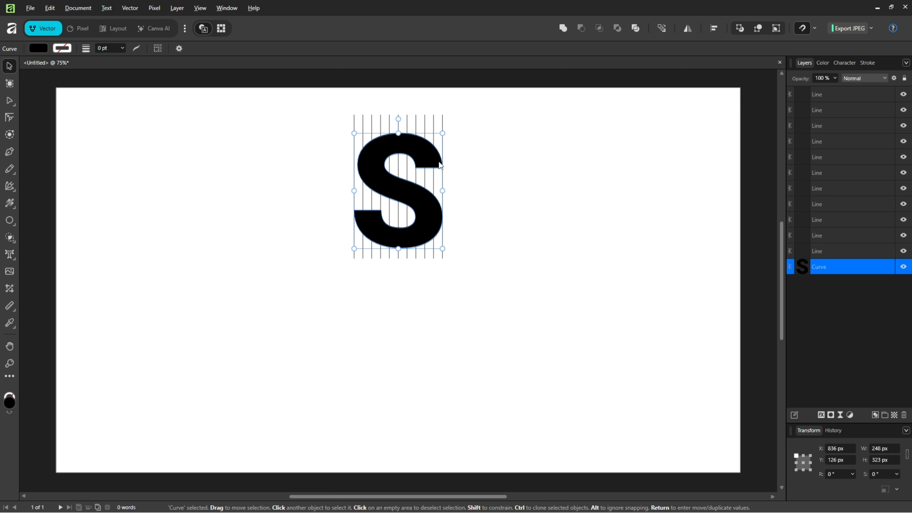
left_click_drag(441, 165, 441, 335)
left_click(485, 305)
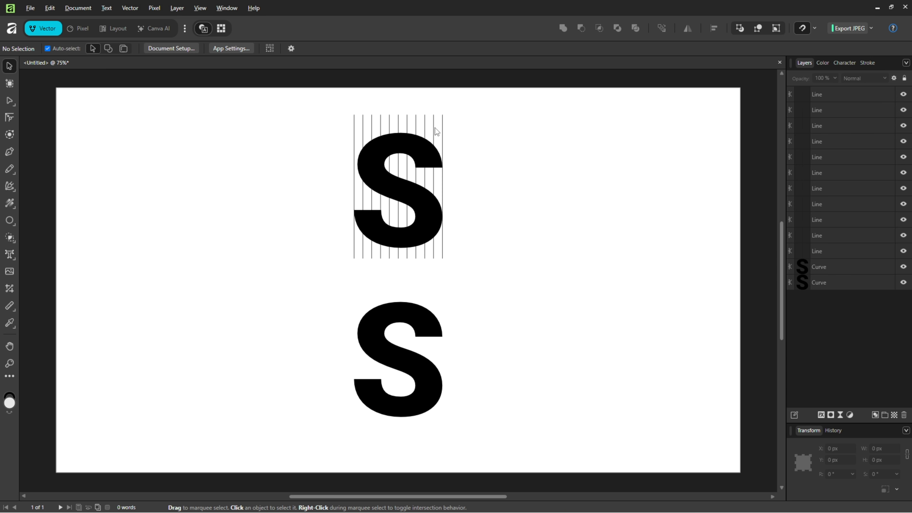
Move every second vertical line, five in total, straight down over the lower S to about Y 565 px.
left_click(363, 122)
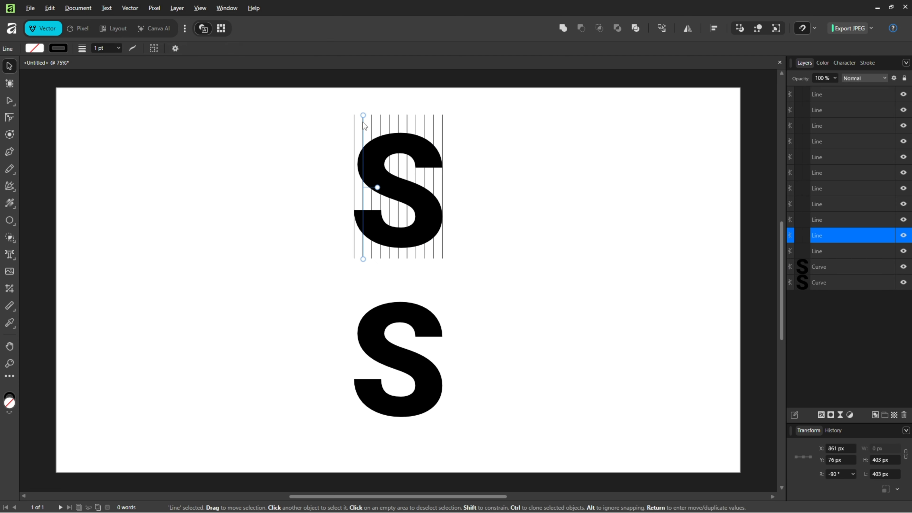
left_click(381, 125, "shift")
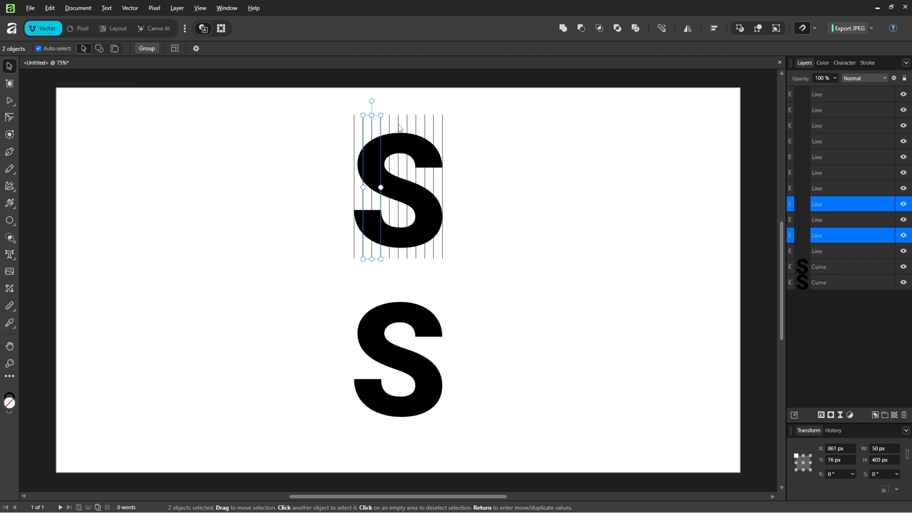
left_click(399, 127, "shift")
left_click(416, 124, "shift")
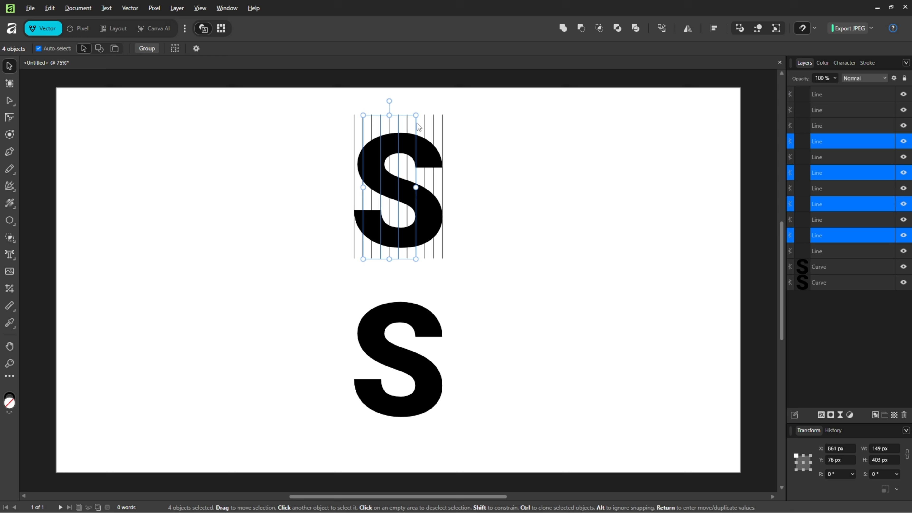
left_click(433, 126, "shift")
left_click_drag(433, 126, 427, 304)
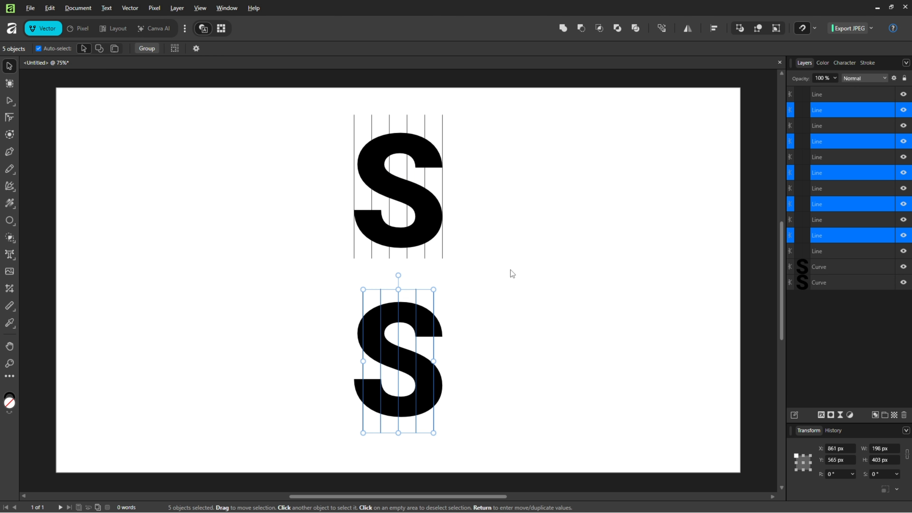
left_click(513, 274)
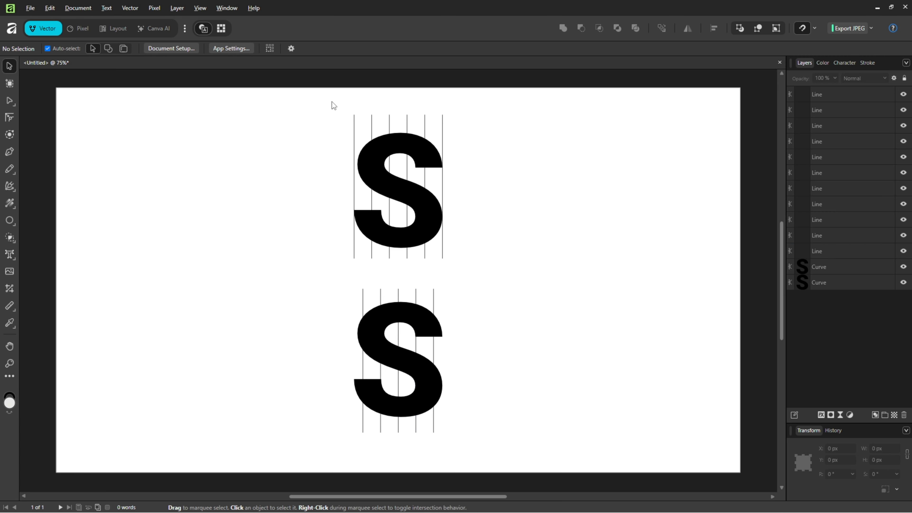
Divide the upper S into separate strip pieces along its six vertical lines.
left_click_drag(332, 102, 480, 272)
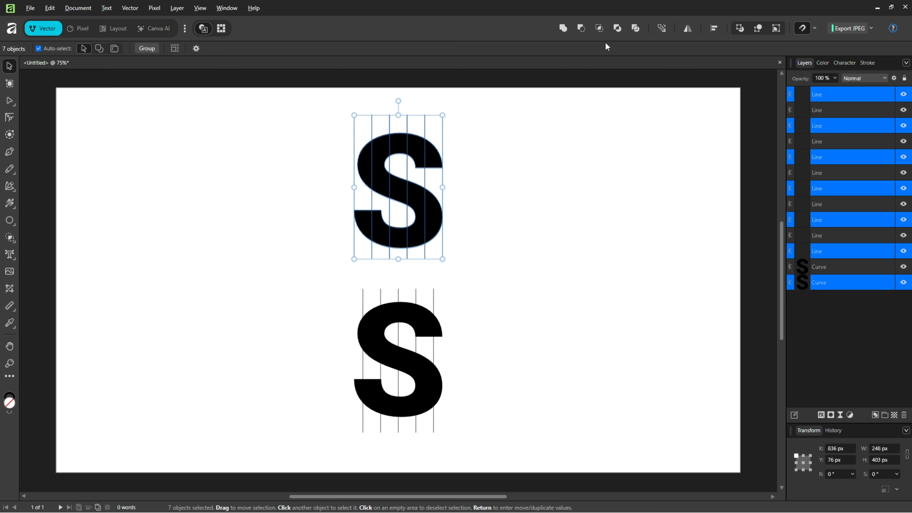
left_click(637, 29)
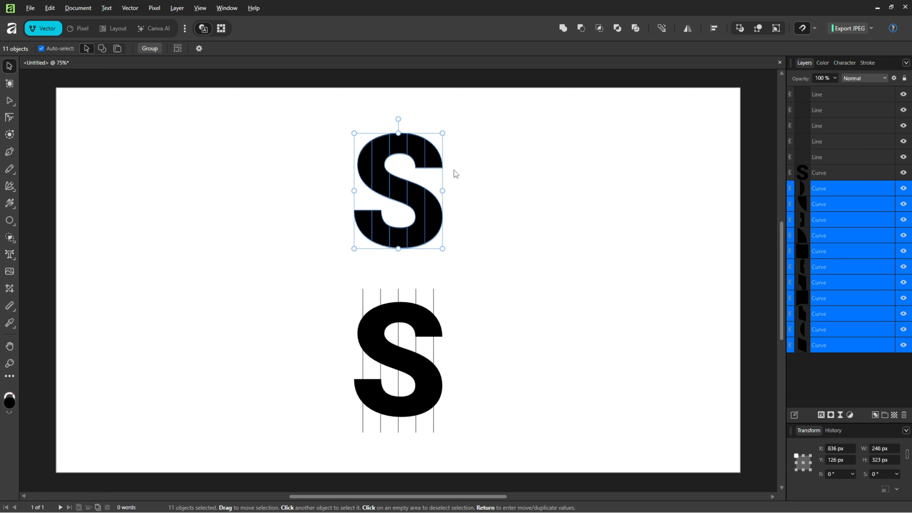
left_click(350, 140)
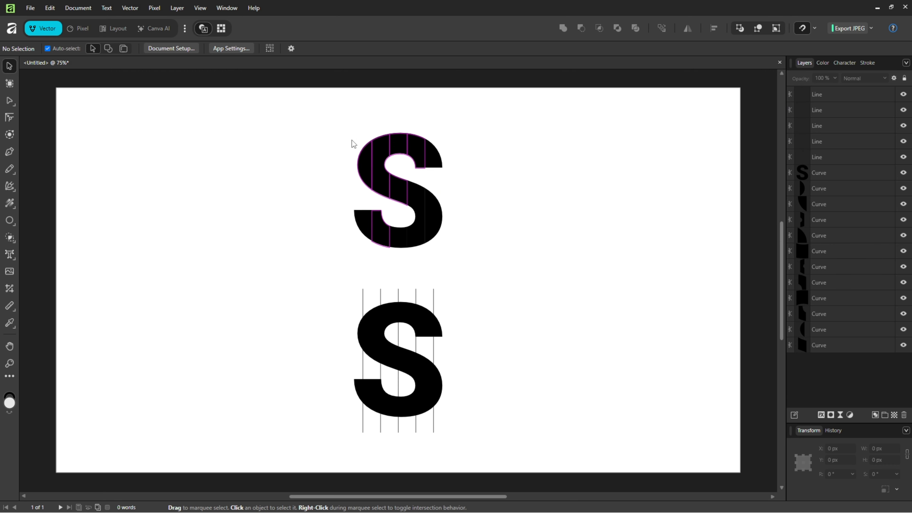
Group the two pieces that form the leftmost strip of the upper S.
left_click(363, 162)
left_click(363, 221, "shift")
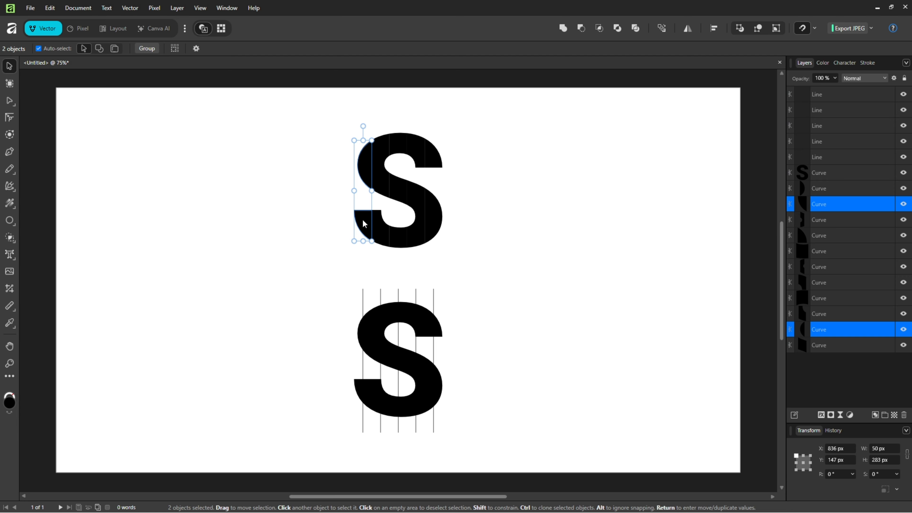
key("ctrl+g")
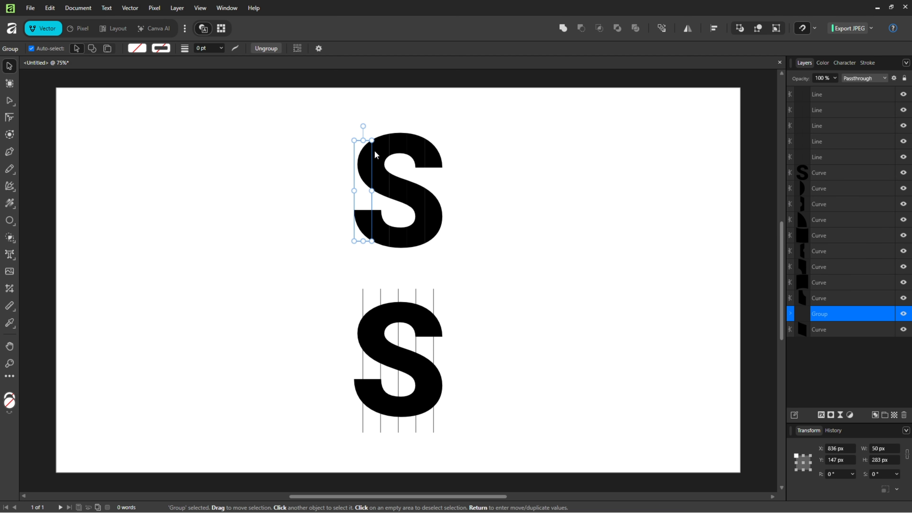
Group the pieces of the upper S's second strip, and group the three pieces of its middle strip separately.
left_click(377, 153)
left_click(377, 226, "shift")
key("ctrl+g")
left_click(397, 144)
left_click(401, 196, "shift")
left_click(401, 238, "shift")
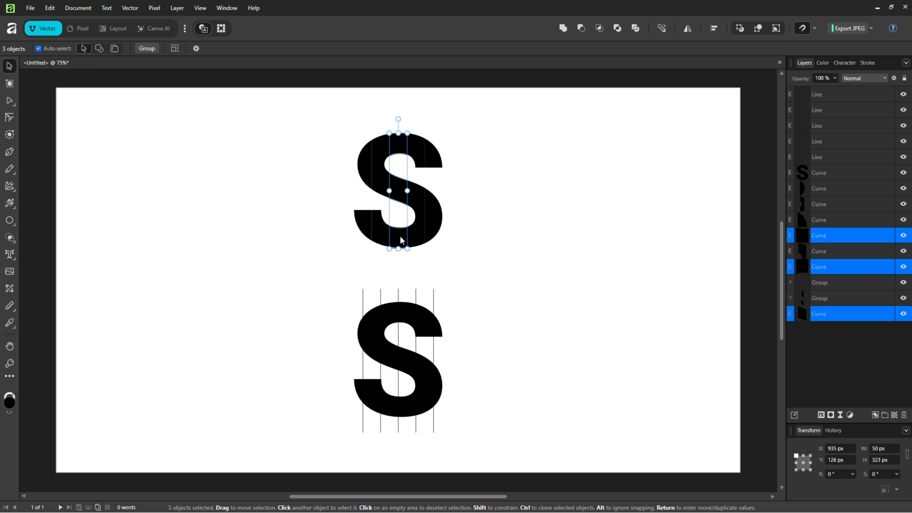
key("ctrl+g")
Group the pieces of the upper S's fourth strip and those of its rightmost strip into two separate groups.
left_click(416, 147)
left_click(422, 216, "shift")
key("ctrl+g")
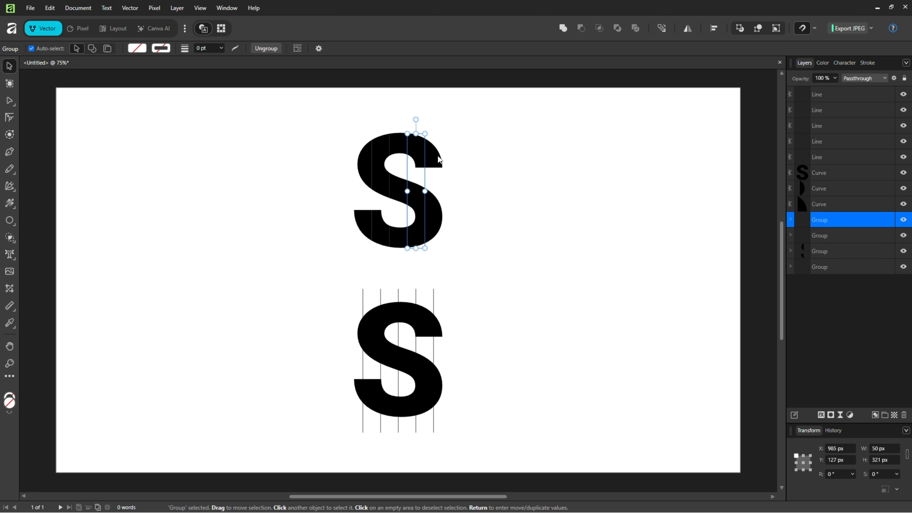
left_click(436, 158)
left_click(439, 219, "shift")
key("ctrl+g")
left_click(523, 208)
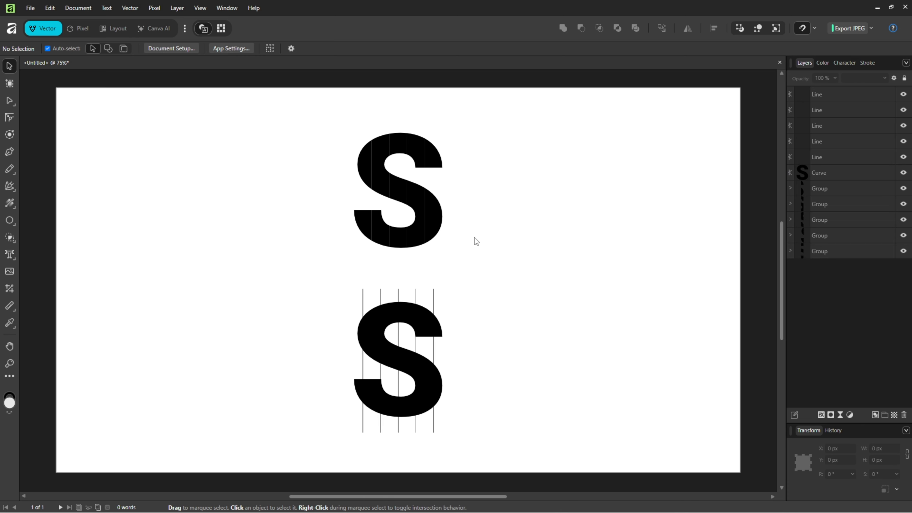
Divide the lower S into separate strip pieces along its five vertical lines.
left_click_drag(335, 274, 467, 452)
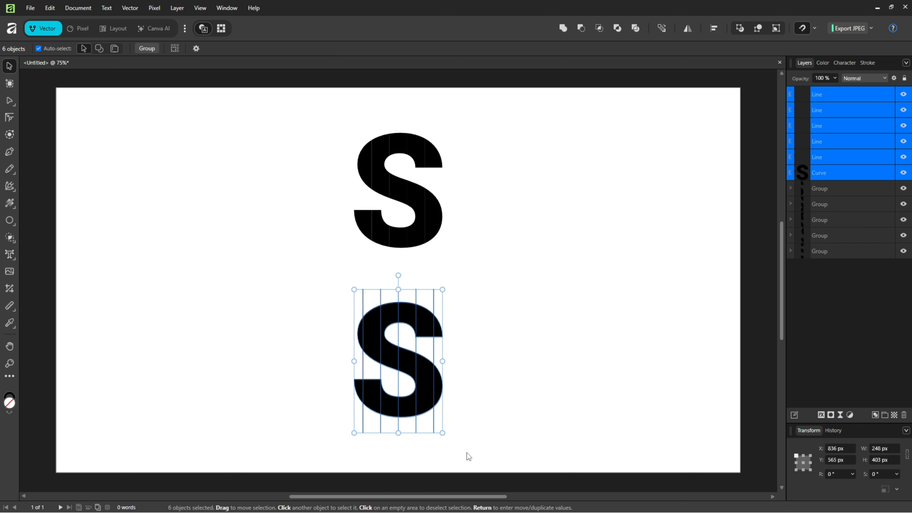
left_click(635, 28)
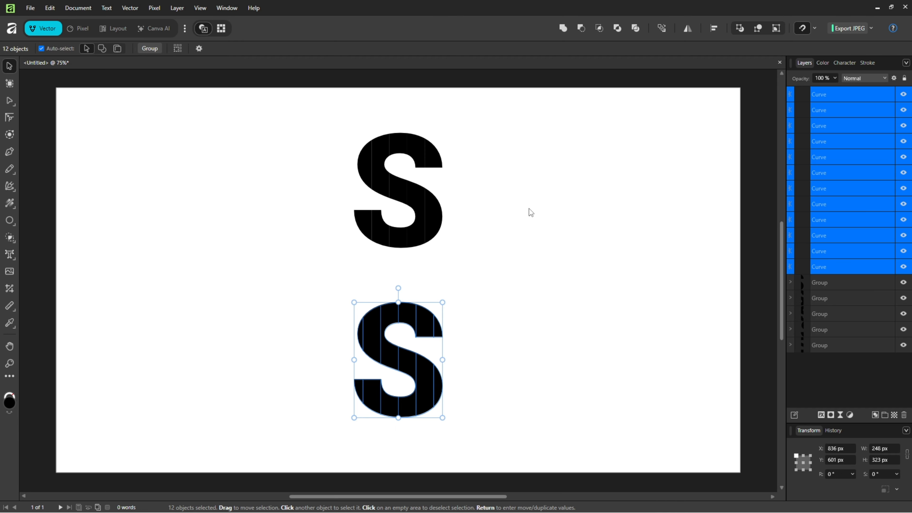
left_click(343, 313)
Group the pieces of the lower S's leftmost strip and those of its second strip into two separate groups.
left_click(360, 335)
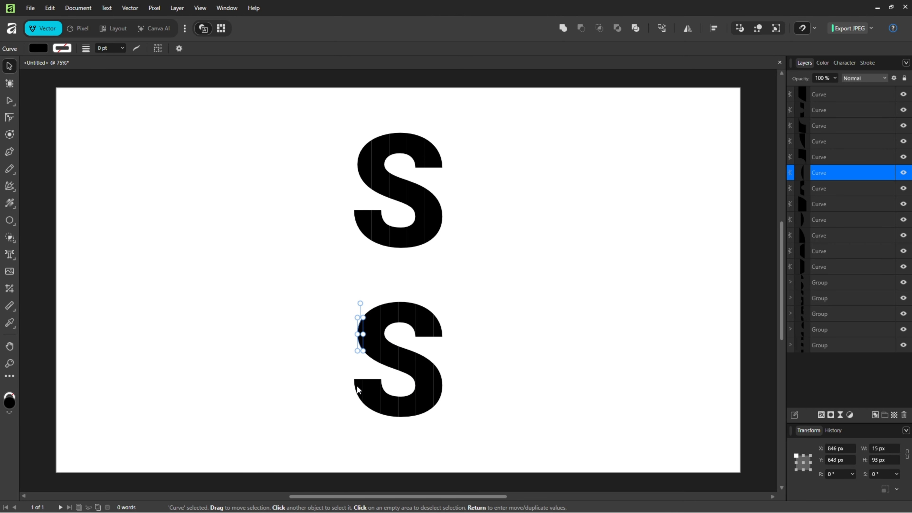
left_click(357, 387, "shift")
key("ctrl+g")
left_click(372, 332)
left_click(375, 391, "shift")
key("ctrl+g")
Group the pieces of the lower S's third strip and those of its fourth strip into two separate groups.
left_click(388, 315)
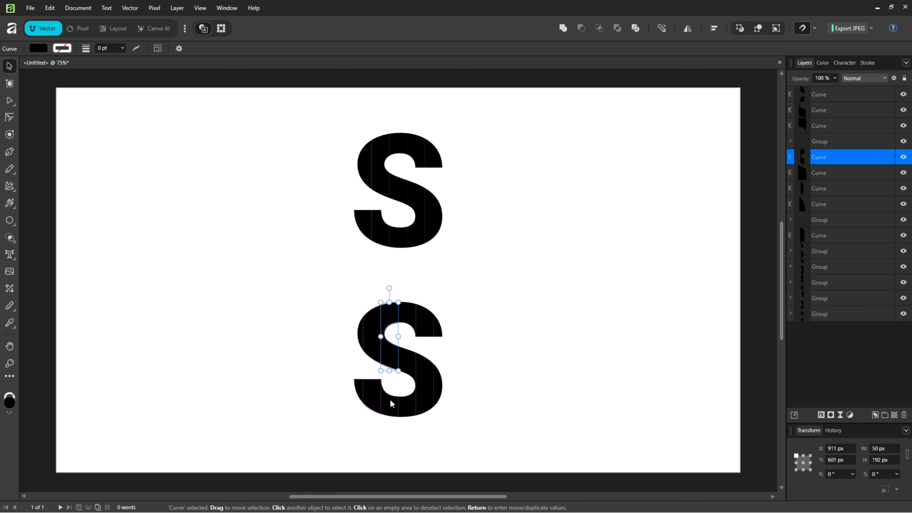
left_click(391, 403, "shift")
key("ctrl+g")
Group the pieces of the lower S's fifth strip and those of its rightmost strip into two separate groups.
left_click(425, 319)
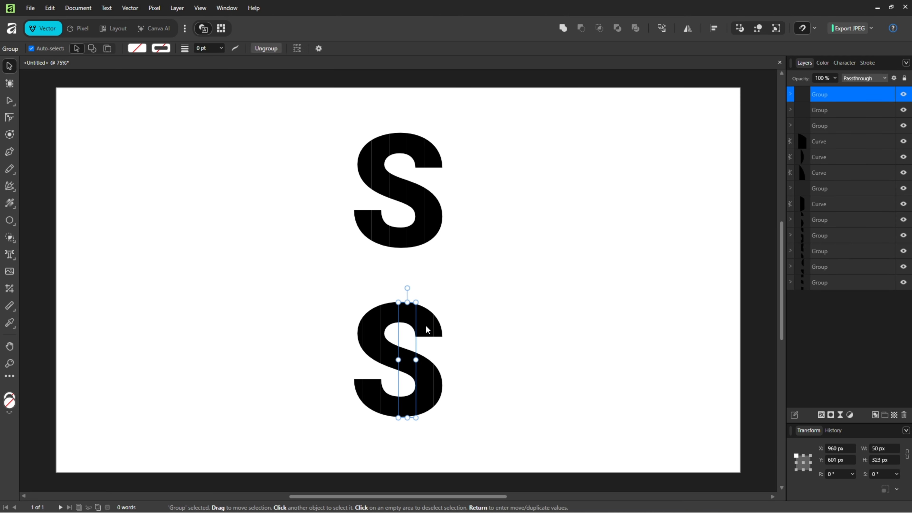
left_click(420, 384, "shift")
key("ctrl+g")
left_click(437, 321)
left_click(436, 386, "shift")
key("ctrl+g")
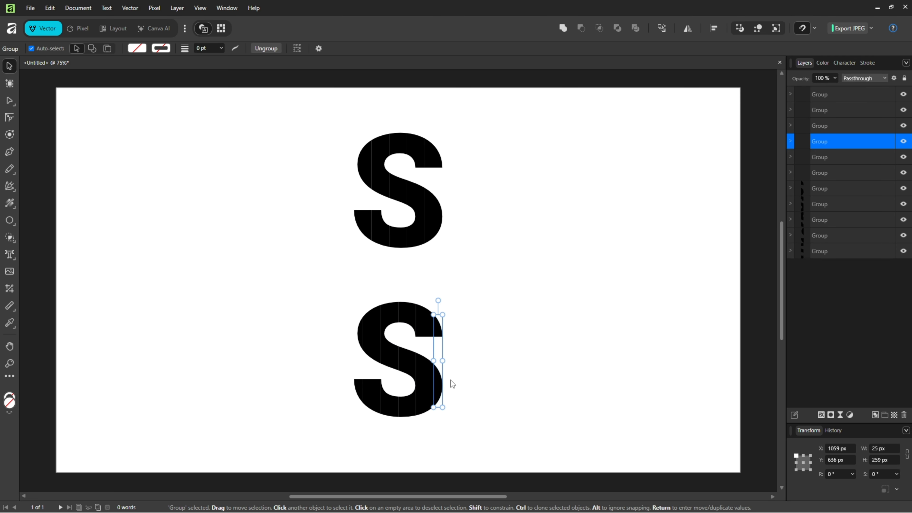
left_click(479, 330)
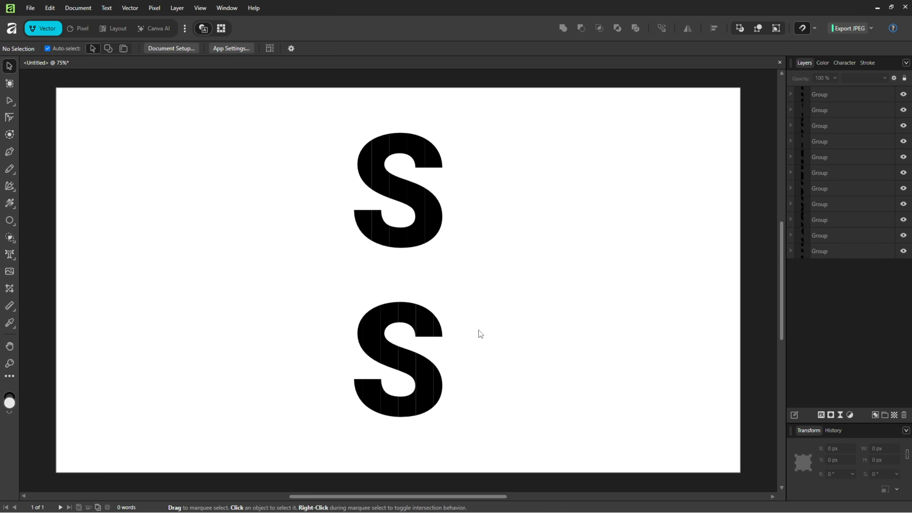
Check the width of one inner strip in the upper S and one in the lower S.
left_click(419, 144)
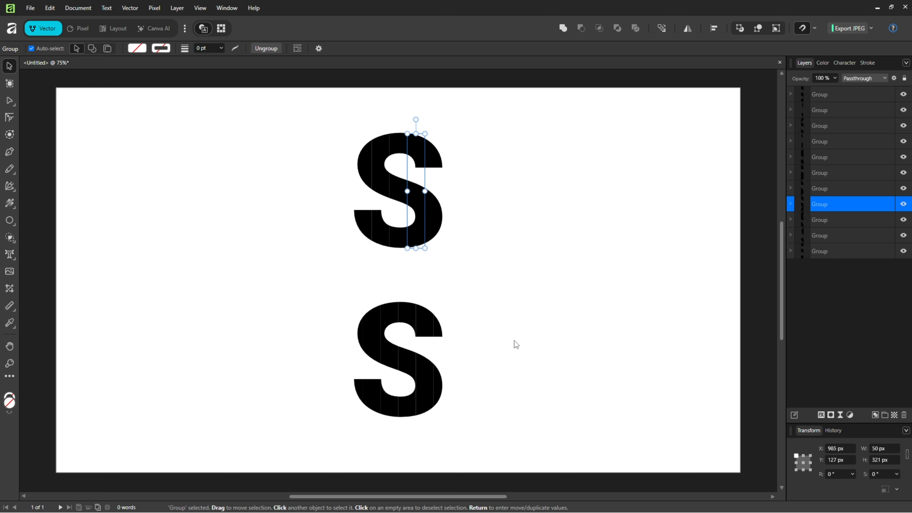
left_click(409, 321)
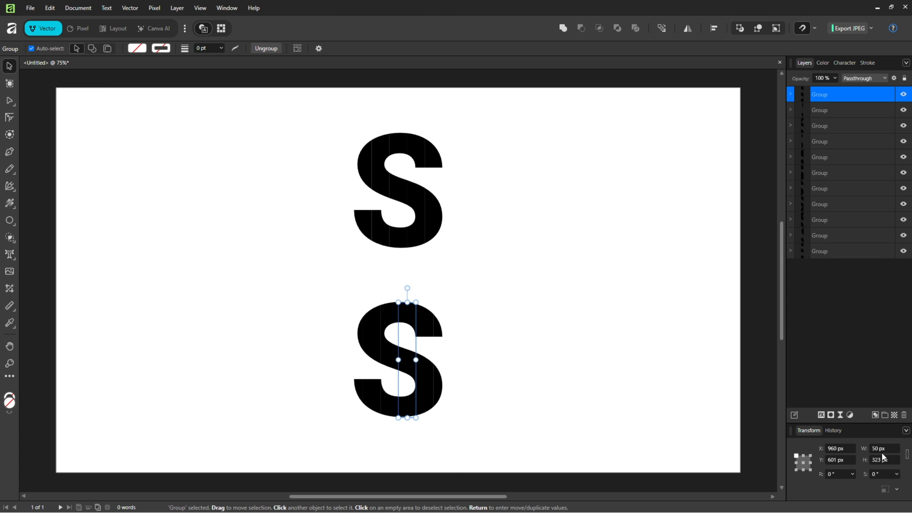
left_click(504, 388)
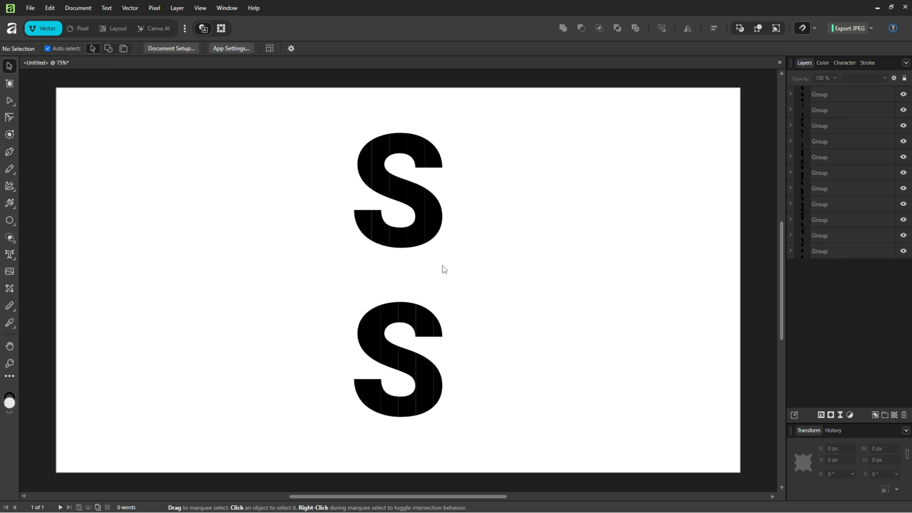
Distribute the five strips of the upper S horizontally with 50 px spacing, without auto distribute, and group them.
left_click_drag(320, 116, 472, 274)
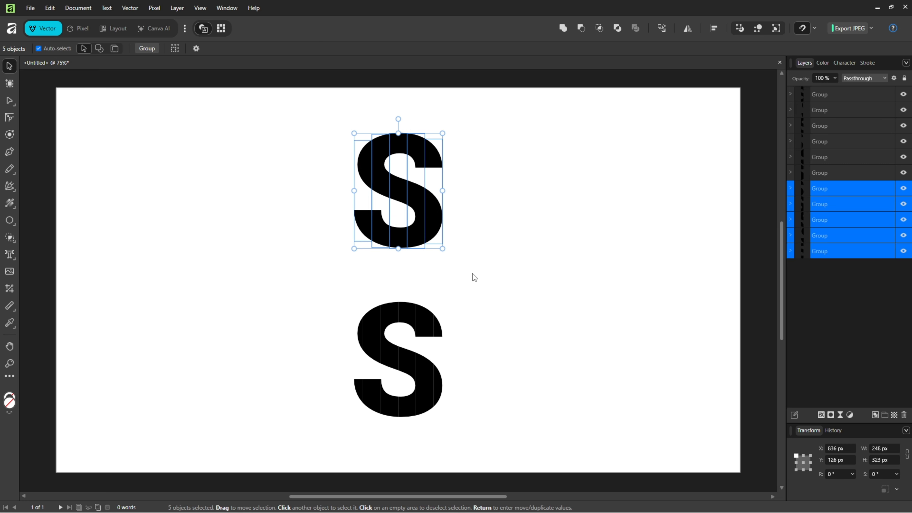
left_click(715, 29)
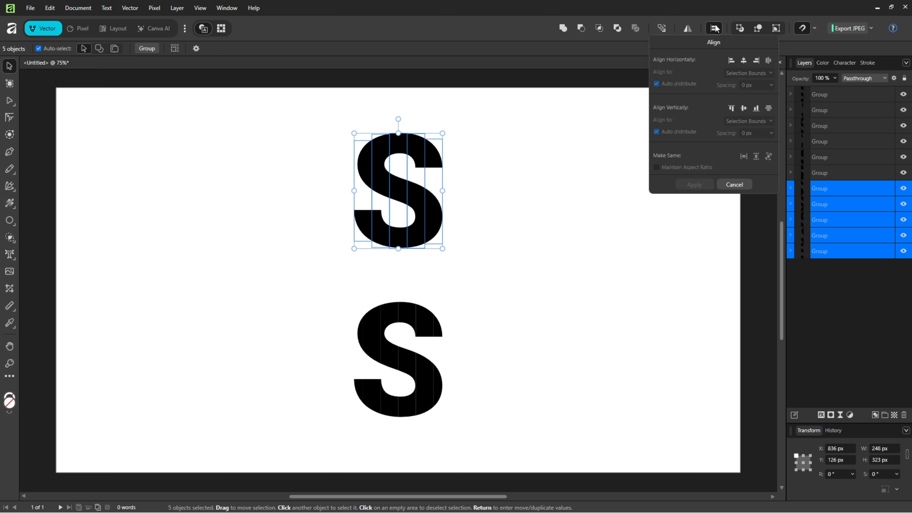
left_click(768, 60)
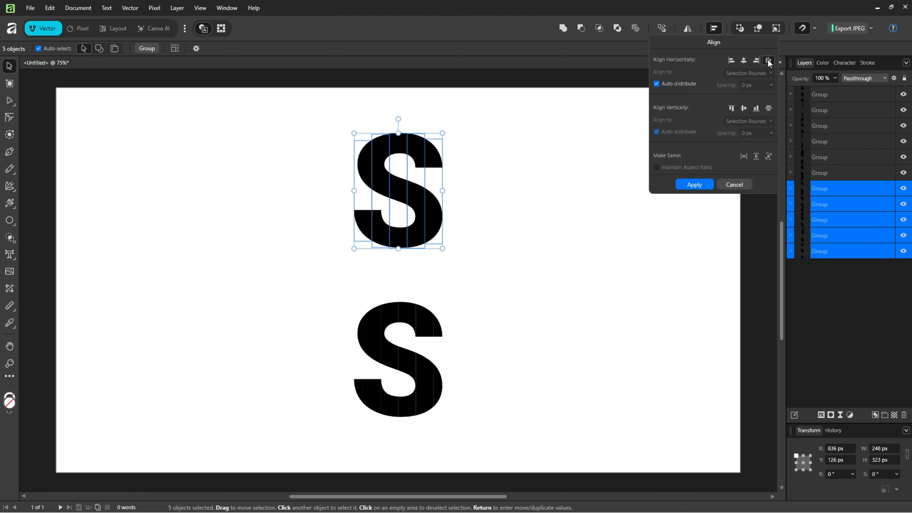
left_click(679, 83)
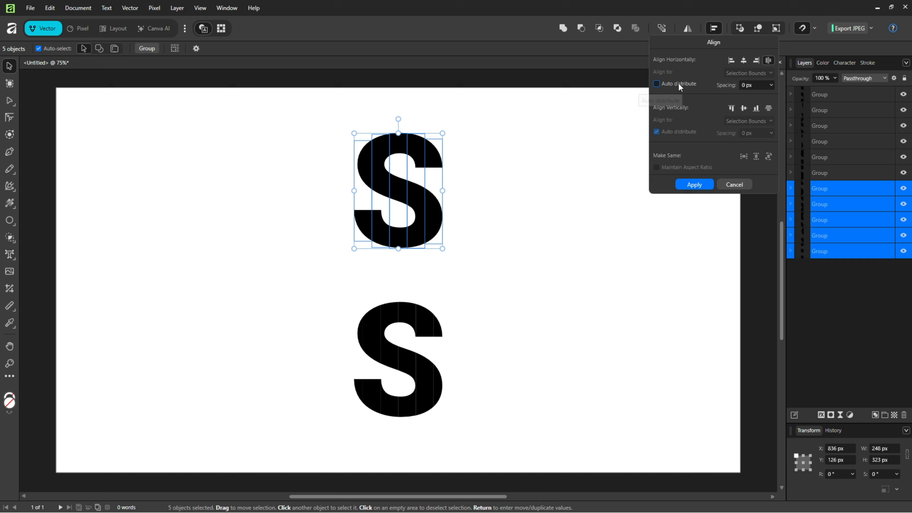
left_click(747, 86)
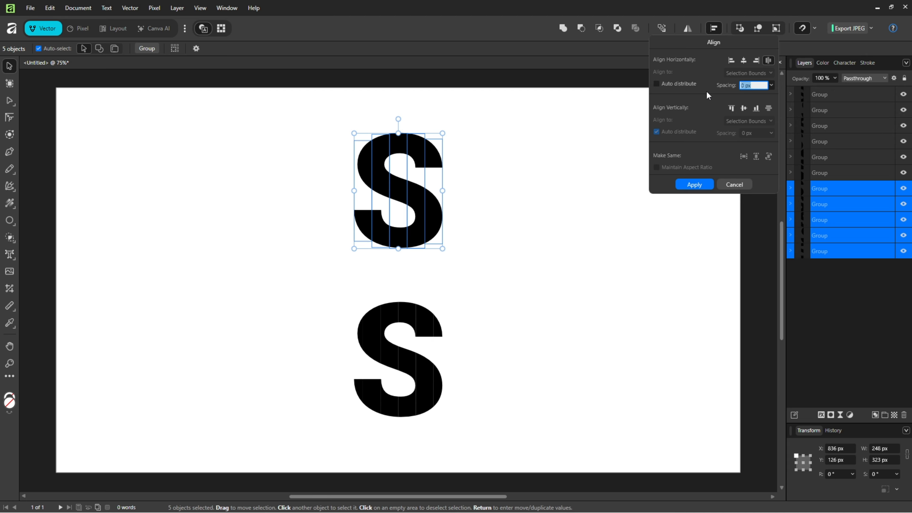
type("50")
key("Return")
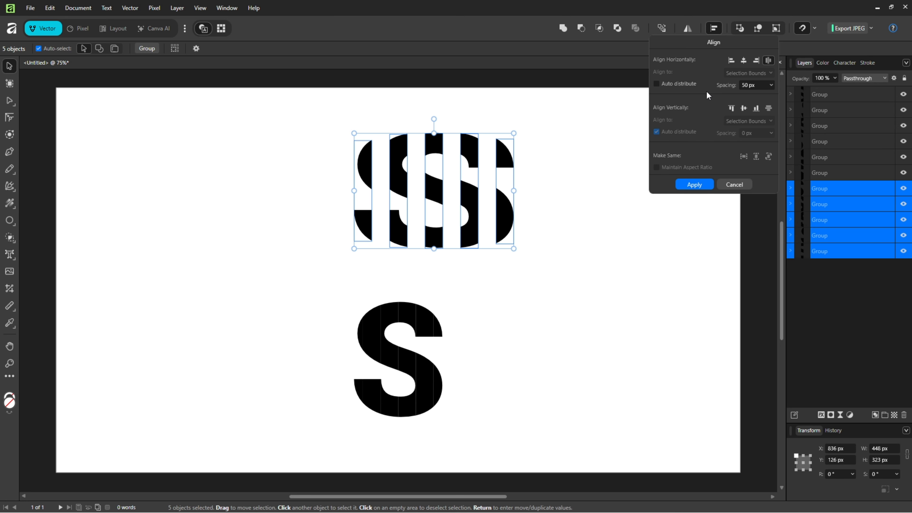
left_click(702, 187)
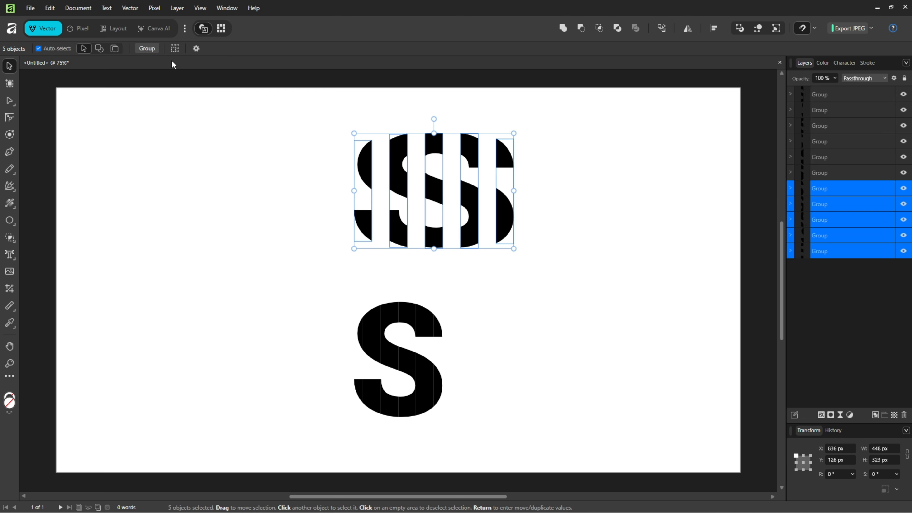
left_click(151, 46)
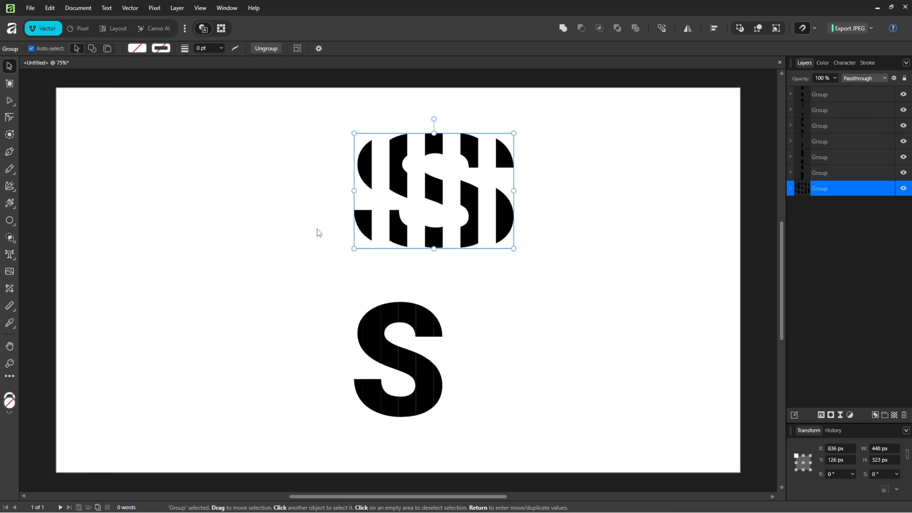
Distribute the six strips of the lower S horizontally with 50 px spacing, without auto distribute, and group them.
left_click_drag(340, 280, 483, 438)
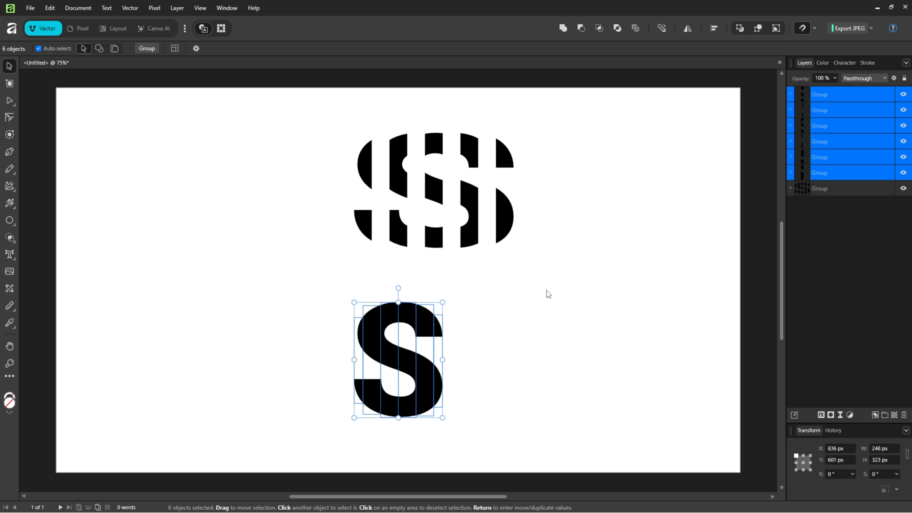
left_click(715, 29)
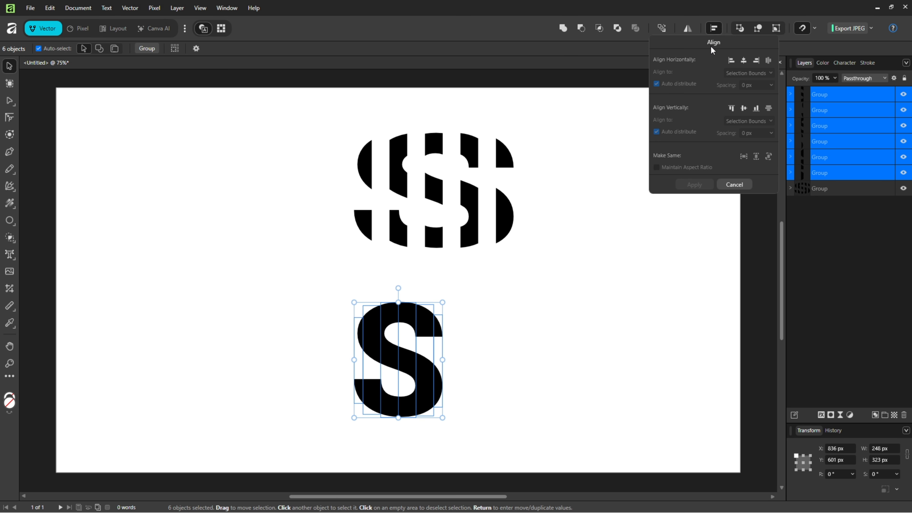
left_click(769, 61)
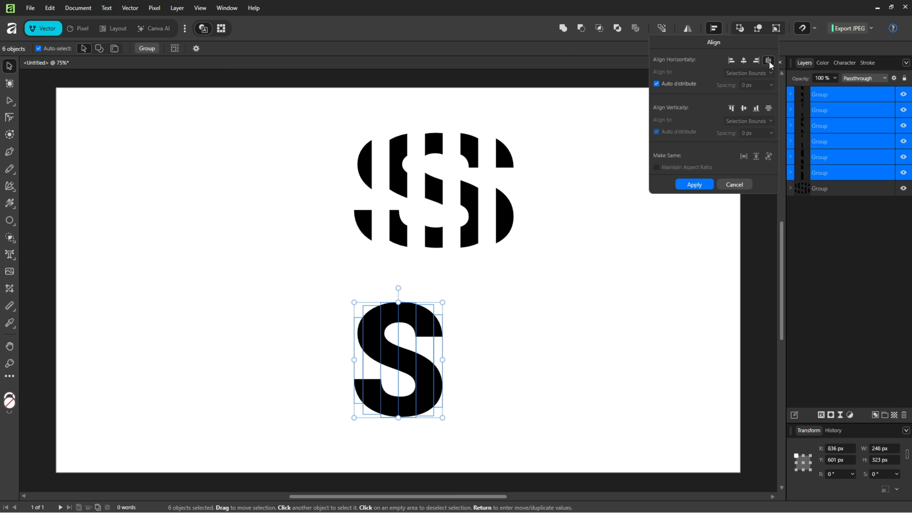
left_click(686, 84)
left_click(745, 85)
type("50")
key("Return")
left_click(694, 184)
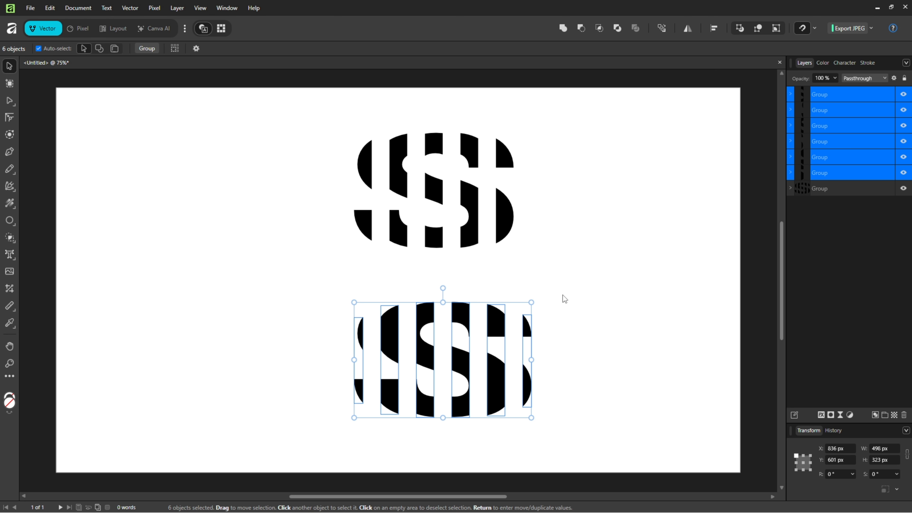
left_click(149, 51)
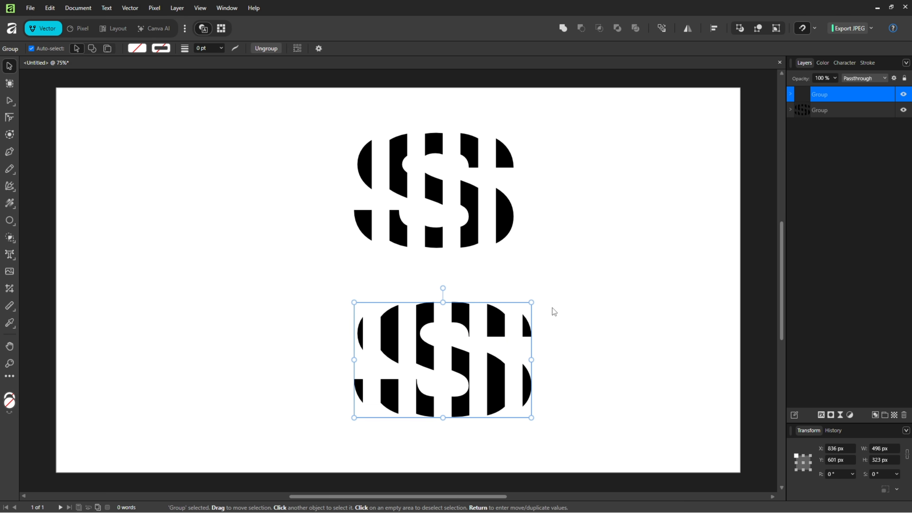
Align the upper and lower strip groups to each other's centre horizontally and vertically within the selection bounds.
left_click(562, 318)
left_click_drag(298, 101, 571, 443)
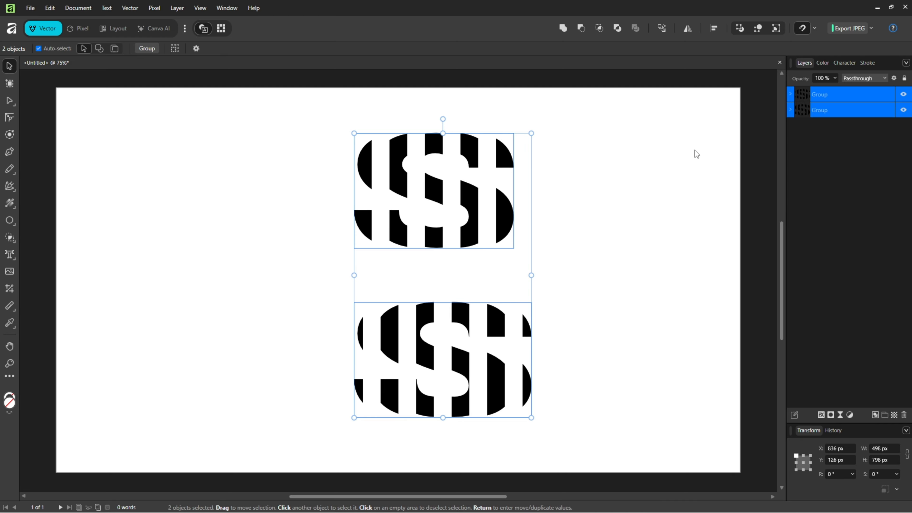
left_click(715, 29)
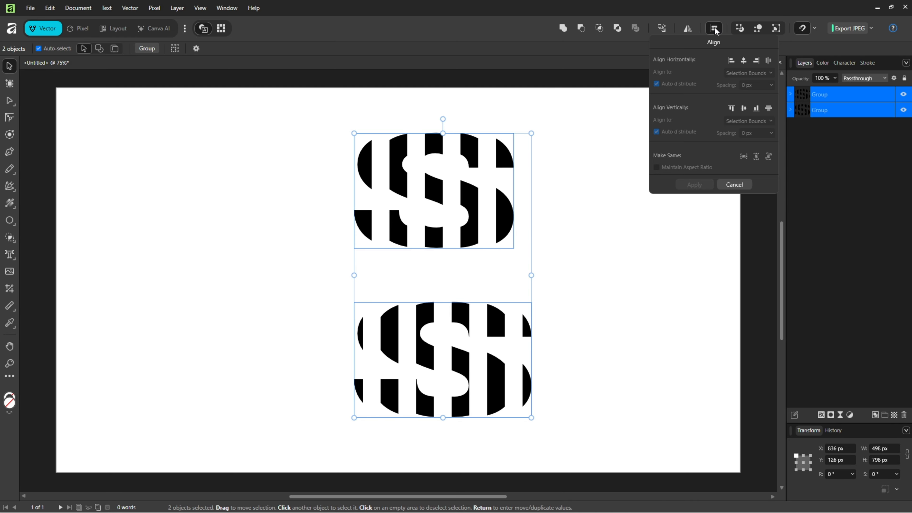
left_click(745, 61)
left_click(746, 108)
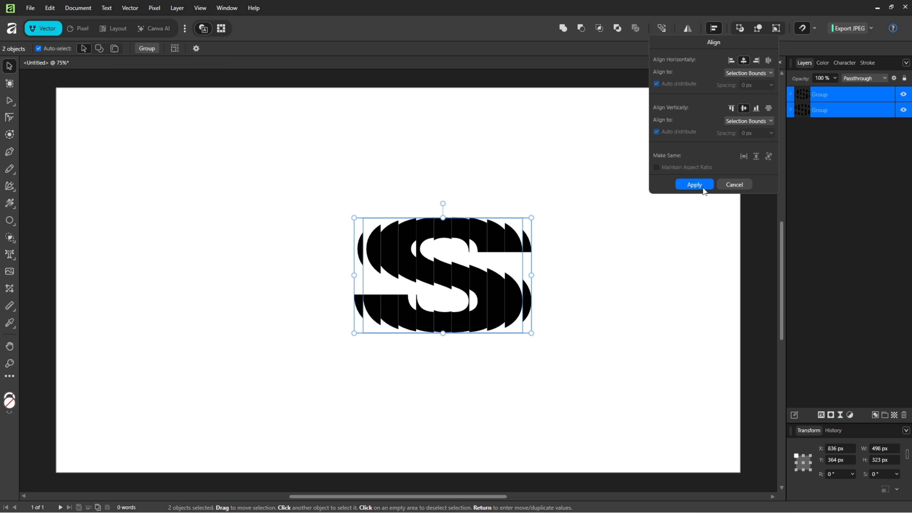
left_click(694, 184)
left_click(573, 320)
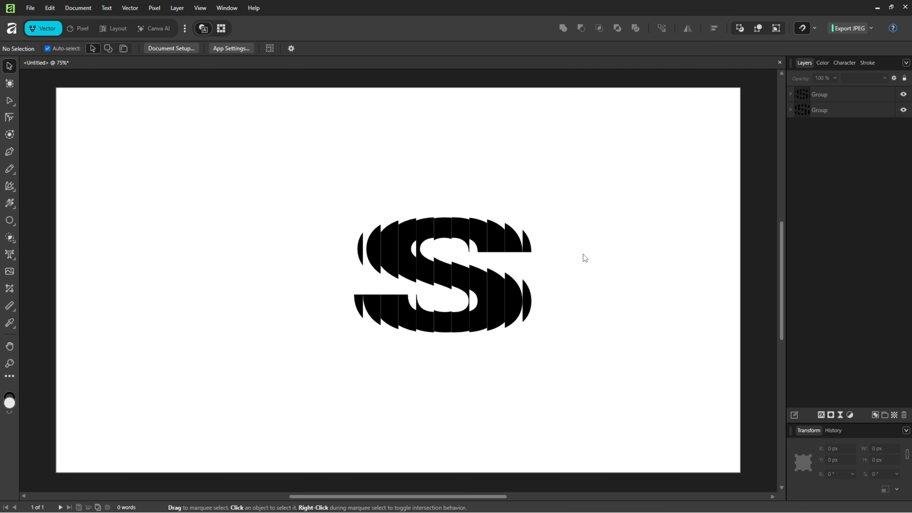
Move the two overlapping strip groups together to the centre of the page.
left_click_drag(584, 180, 308, 370)
left_click_drag(482, 305, 439, 311)
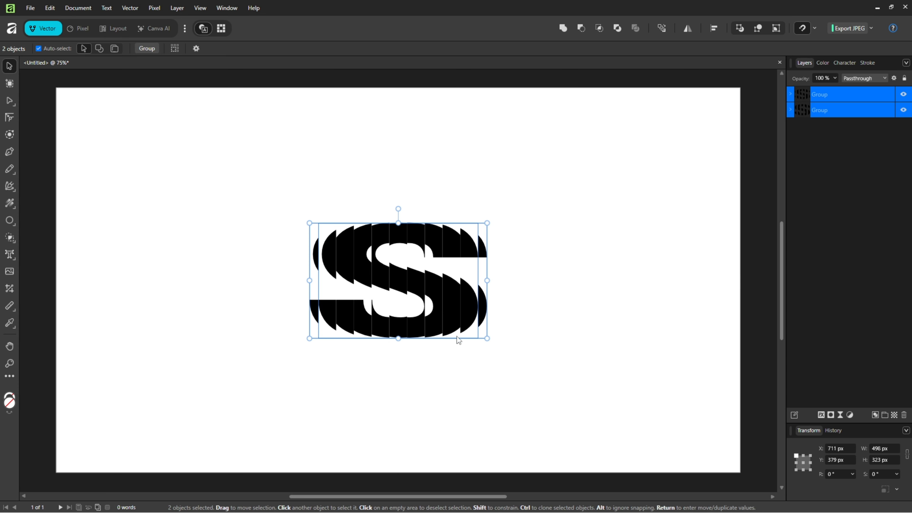
Enlarge both strip groups around their centre to about 700 px high, and narrow their width symmetrically to restore the S proportions.
left_click_drag(488, 337, 589, 411)
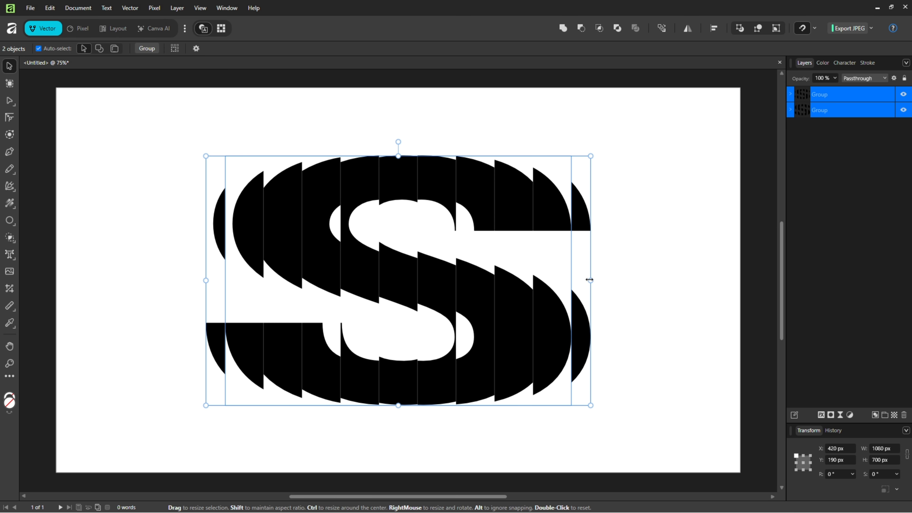
left_click_drag(590, 280, 541, 281)
left_click(629, 333)
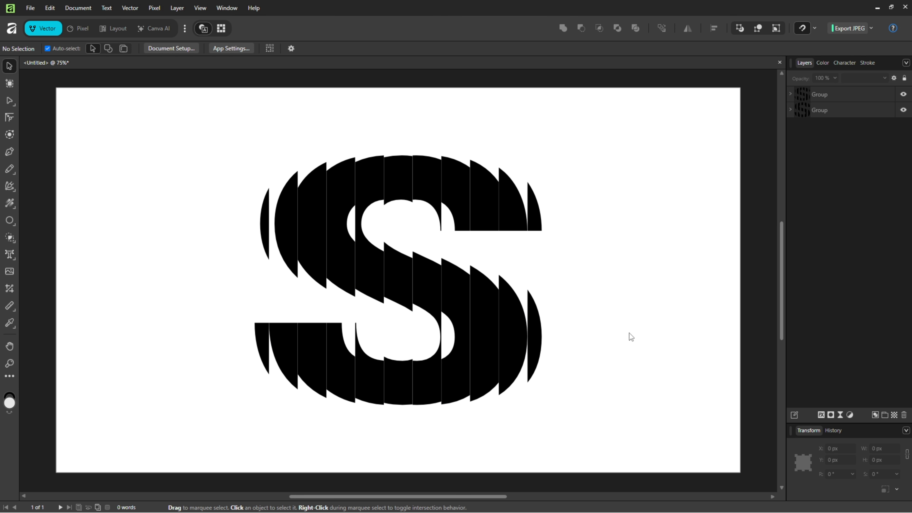